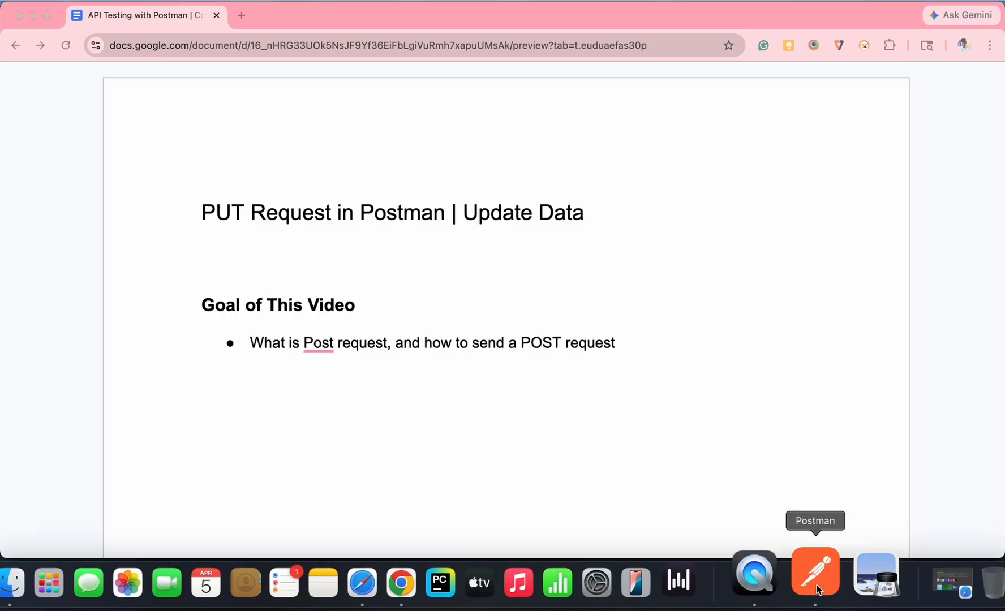
Step: Switch to Postman and create a new HTTP request that uses the PUT method
left_click(817, 585)
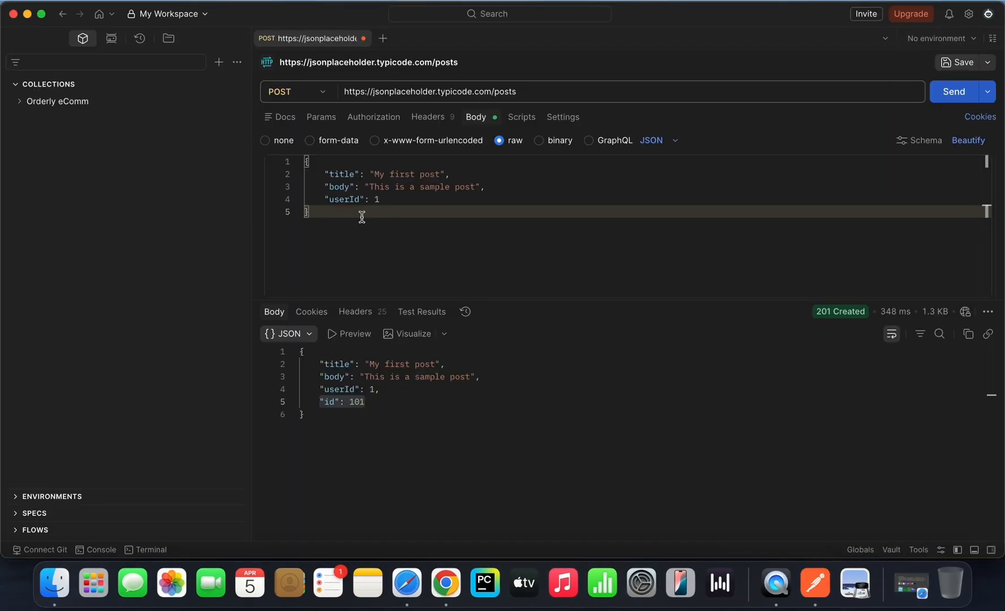
left_click(387, 40)
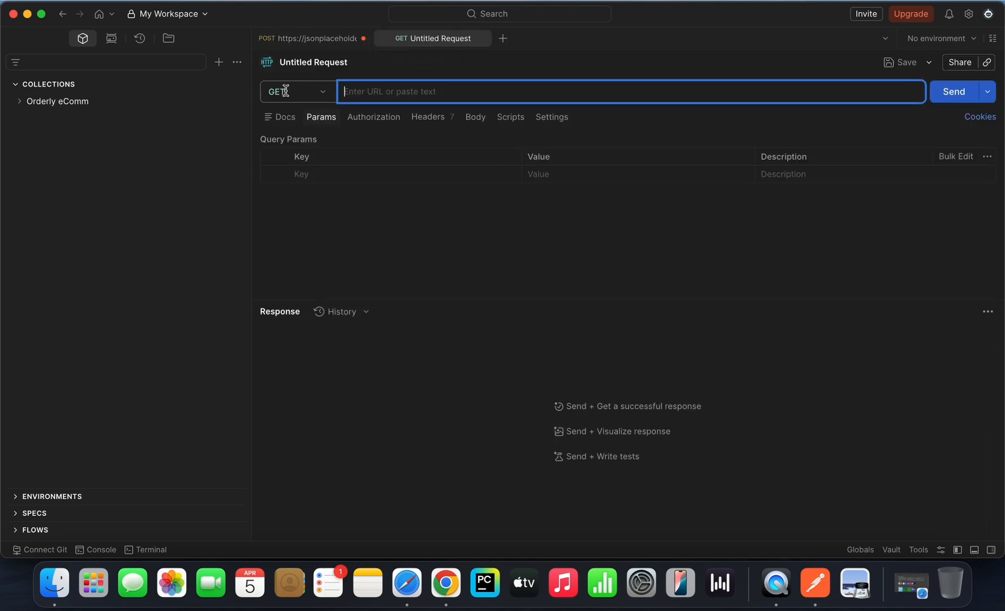
left_click(323, 97)
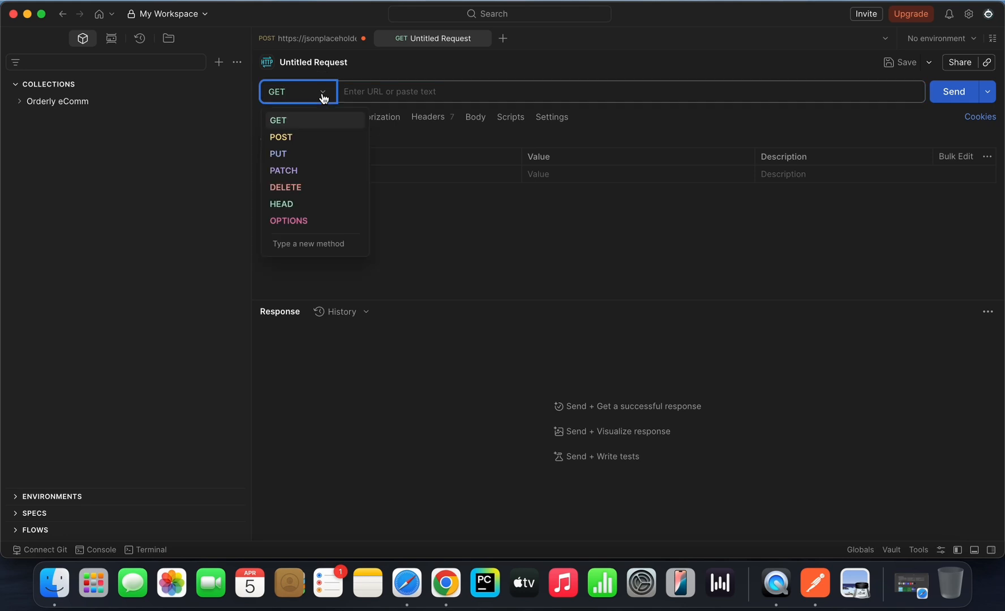
left_click(288, 154)
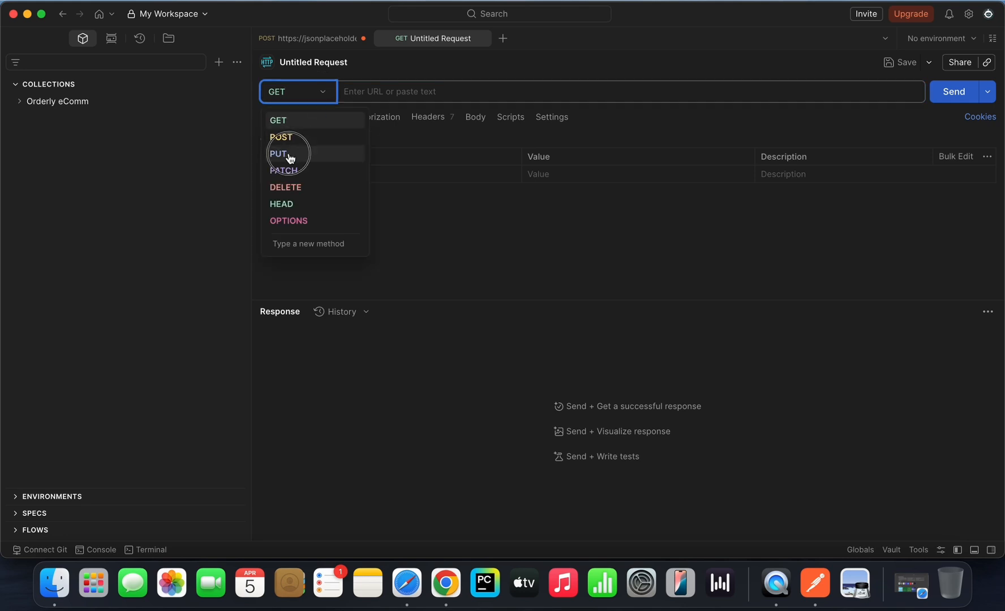
left_click(446, 582)
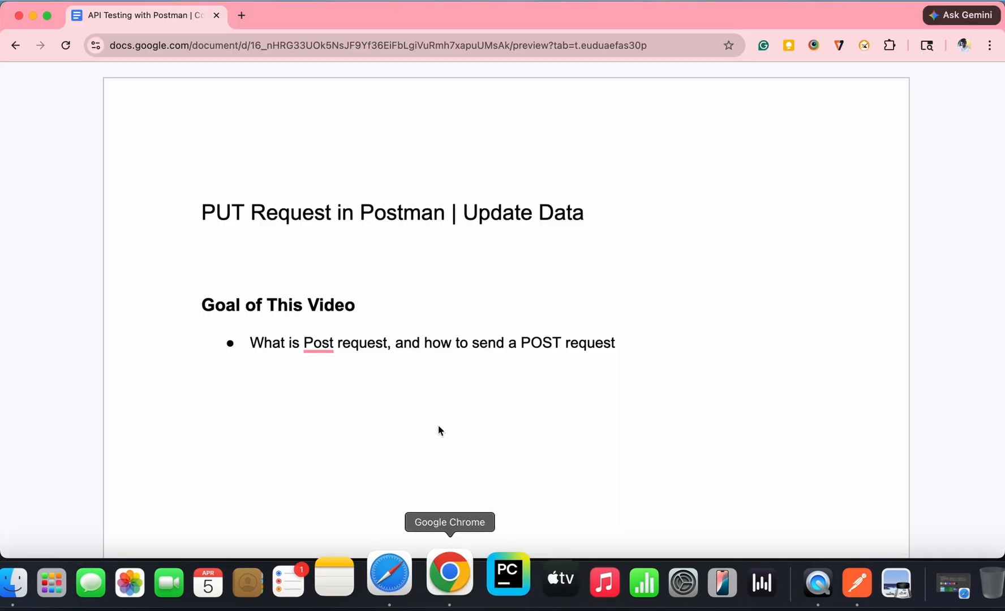
scroll(461, 350, "down", 10)
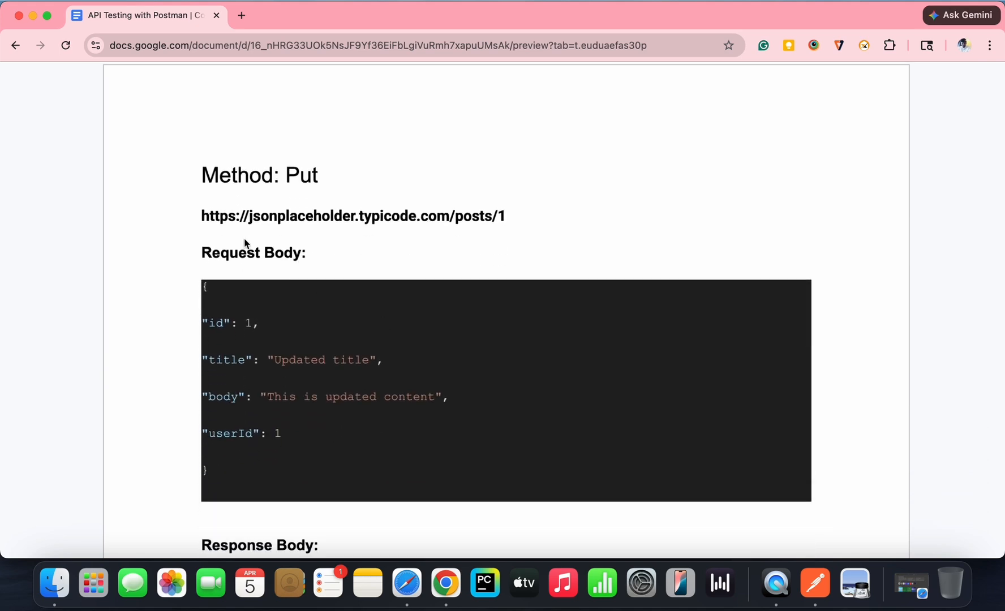
left_click_drag(202, 220, 503, 217)
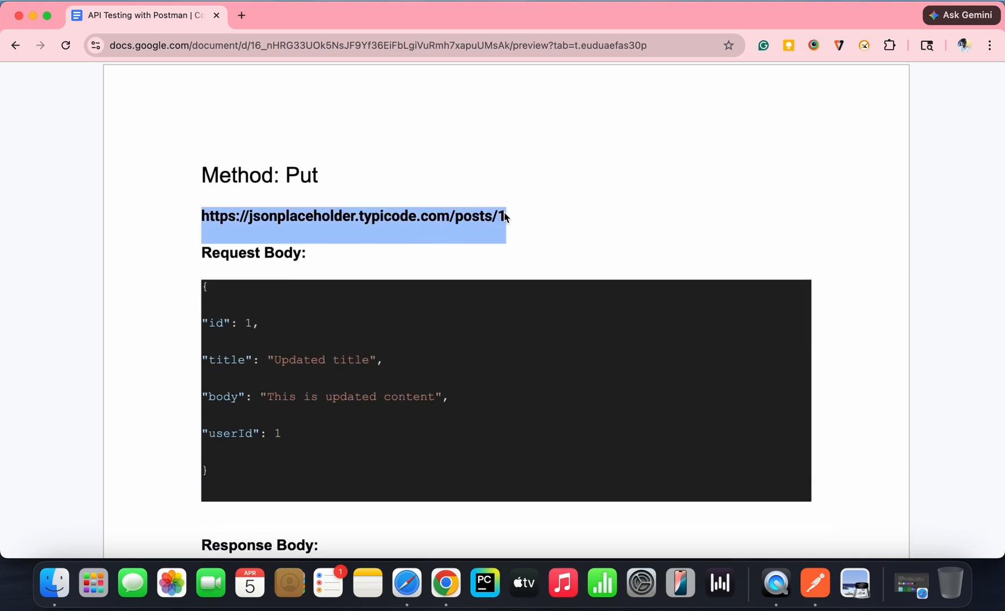
key("super+Tab")
left_click(374, 95)
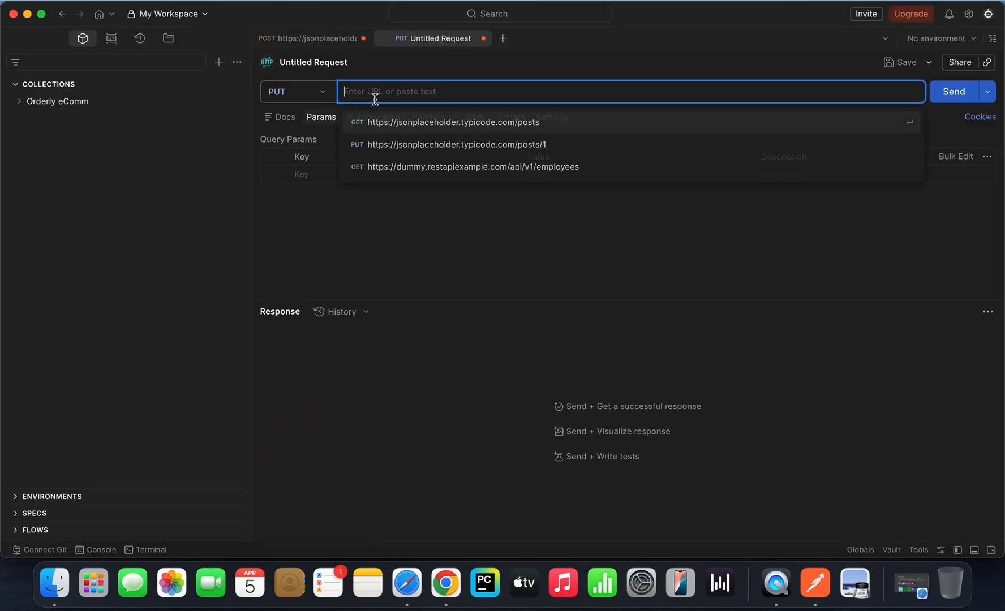
type("https://jsonplaceholder.typicode.com/posts/1")
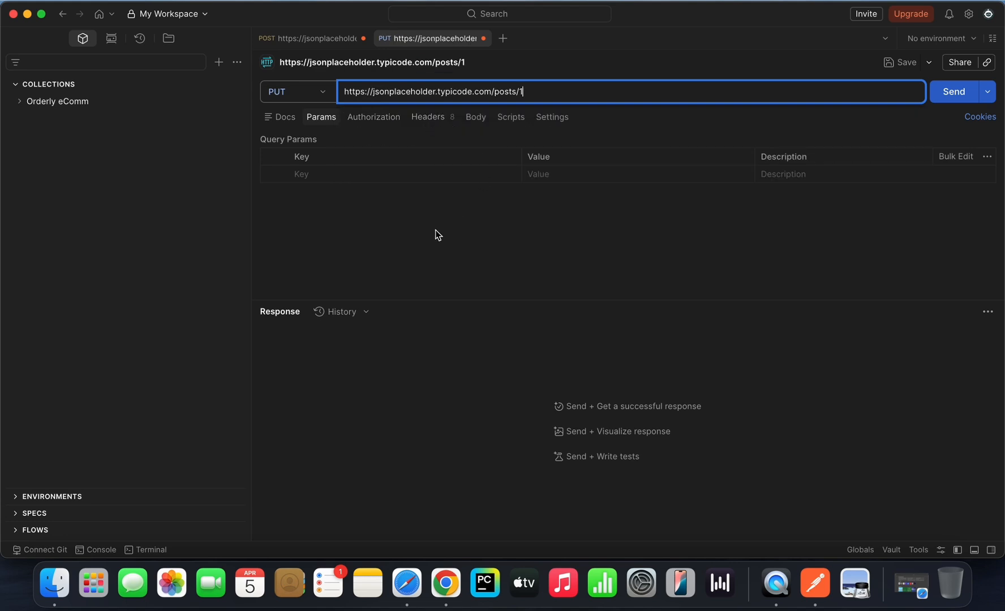
Step: Copy the JSON under "Request Body" in the Chrome document and paste it as the PUT request's raw JSON body in Postman
key("super+Tab")
scroll(430, 279, "down", 1)
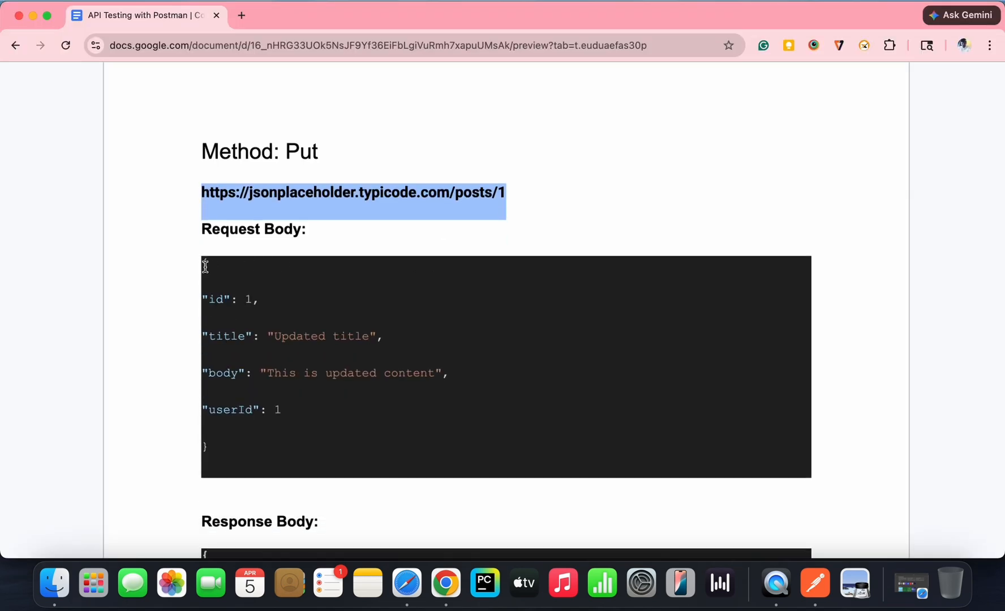
left_click_drag(203, 264, 237, 363)
double_click(226, 445)
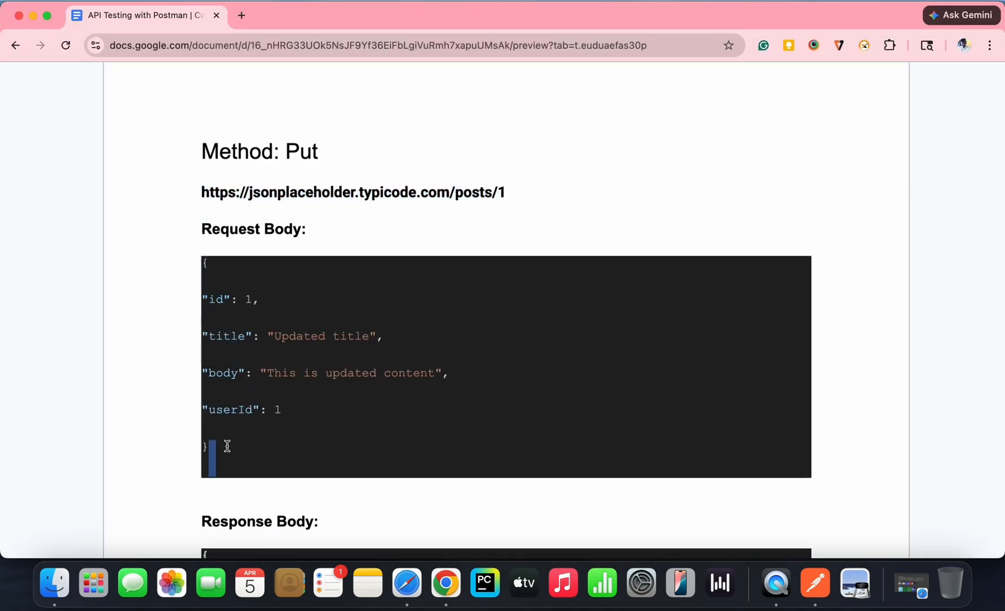
left_click(224, 446)
left_click_drag(203, 264, 257, 451)
left_click_drag(204, 264, 209, 451)
key("super+c")
key("super+Tab")
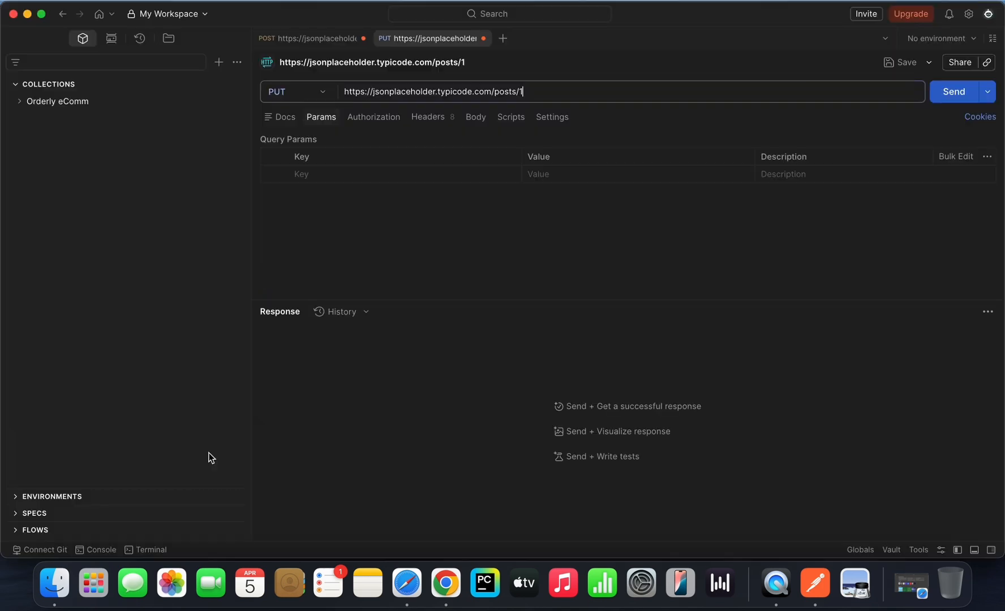
left_click(480, 119)
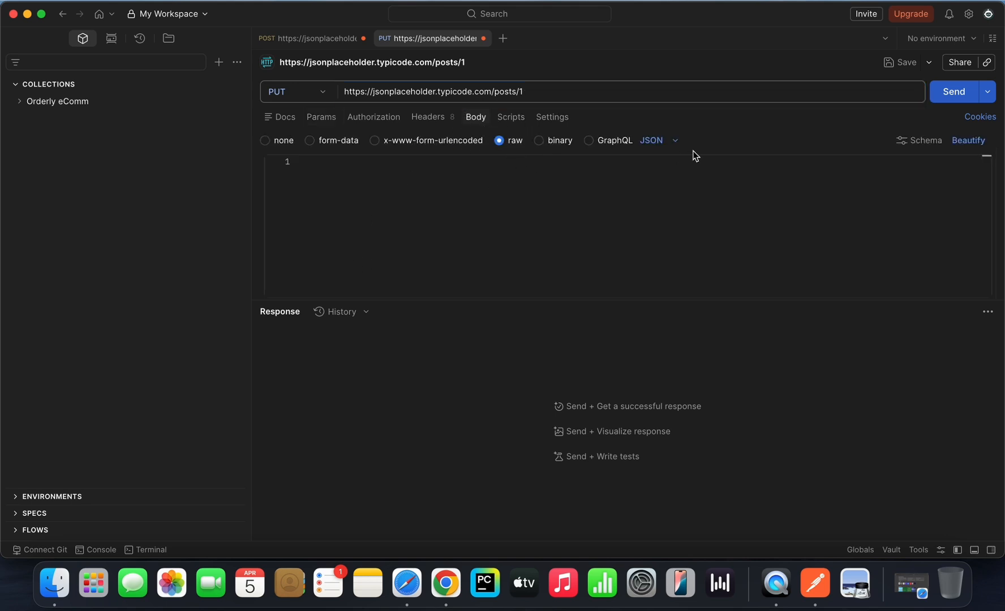
left_click(497, 240)
key("super+v")
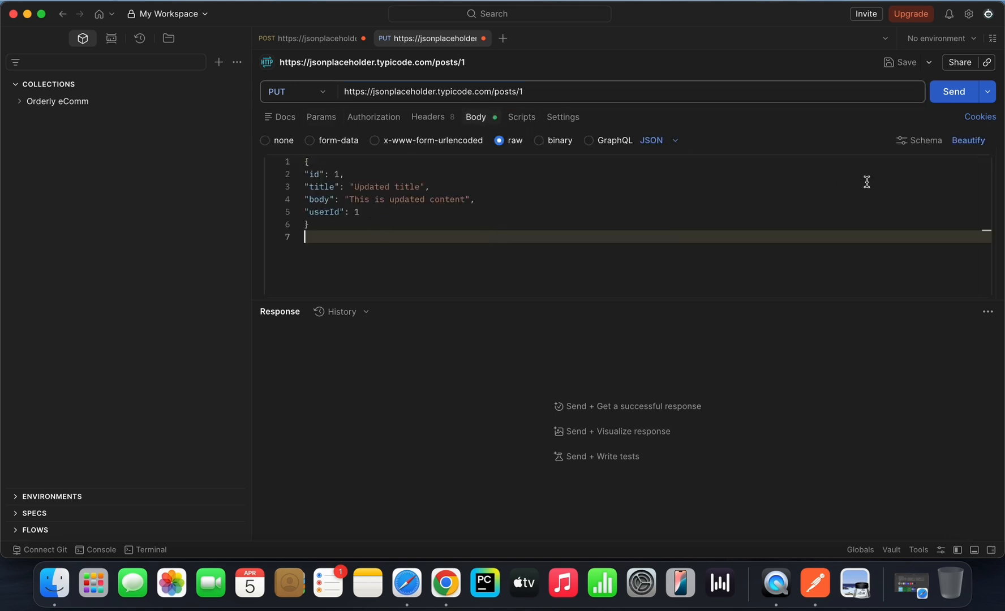
Step: Beautify the pasted JSON in the PUT request body so its fields are indented
left_click(338, 221)
left_click(495, 234)
left_click(323, 226)
left_click_drag(323, 226, 291, 162)
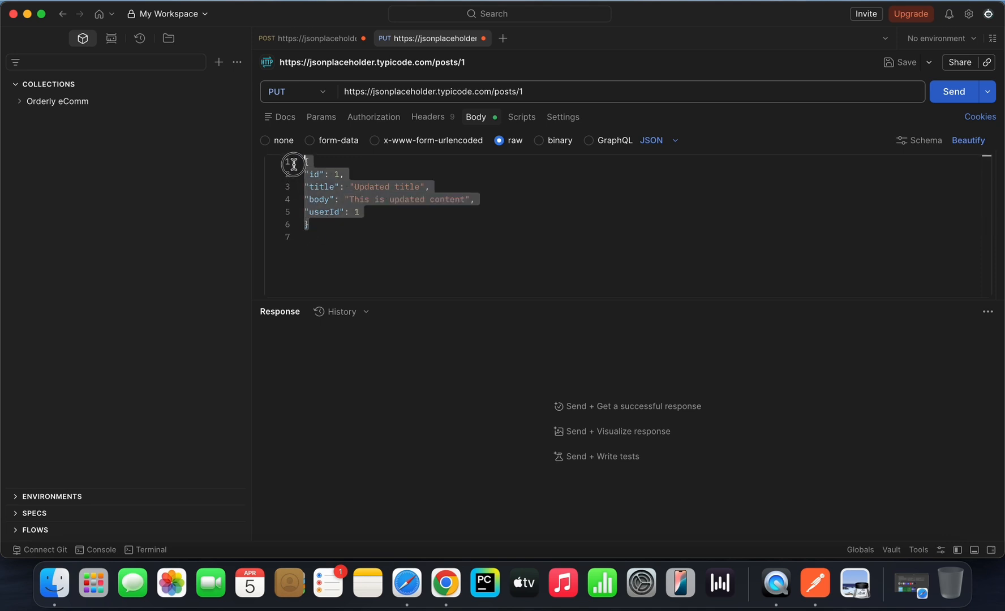
left_click(337, 237)
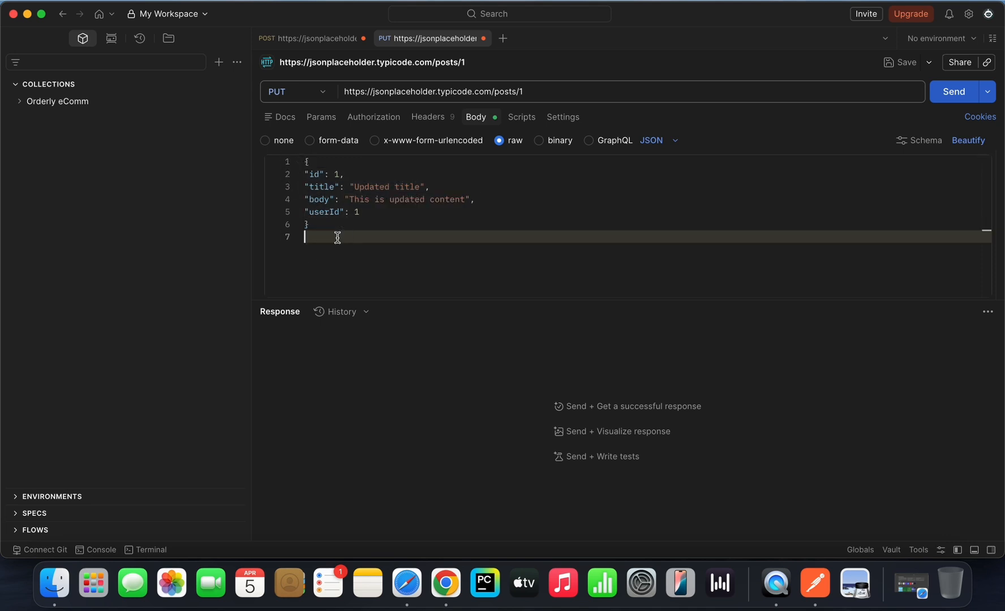
left_click(968, 141)
mouse_move(308, 175)
left_mouse_down()
mouse_move(330, 211)
mouse_move(308, 157)
left_mouse_up()
left_click(332, 230)
left_click(388, 213)
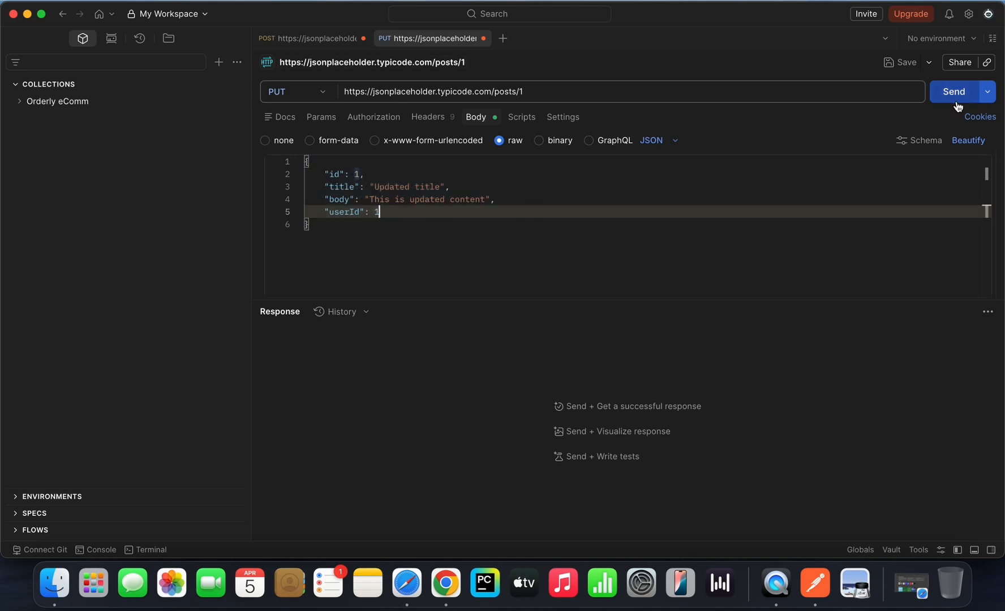
left_click(347, 226)
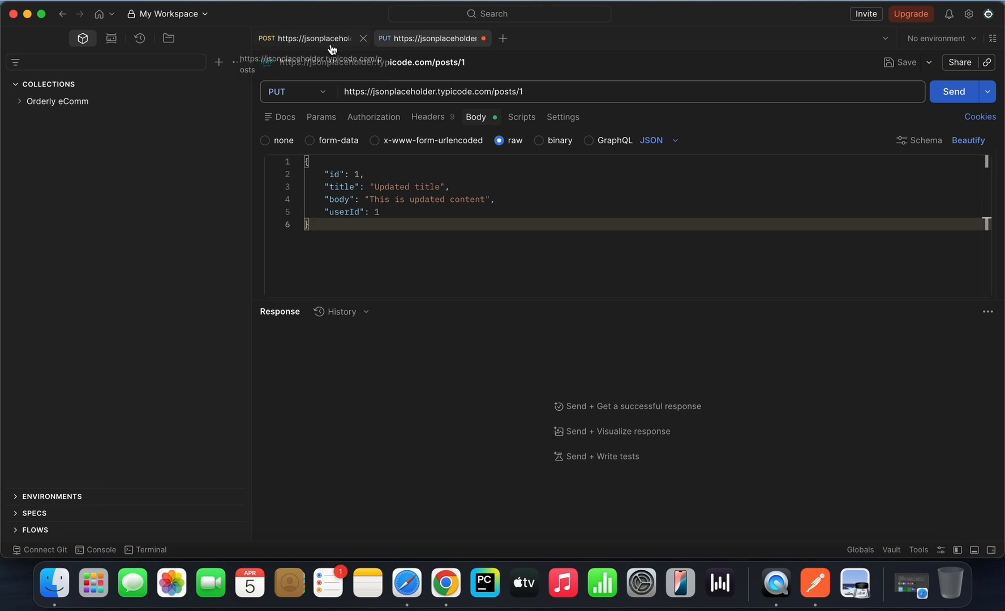
Step: Review the earlier POST request's body and the id field in its response
left_click(308, 40)
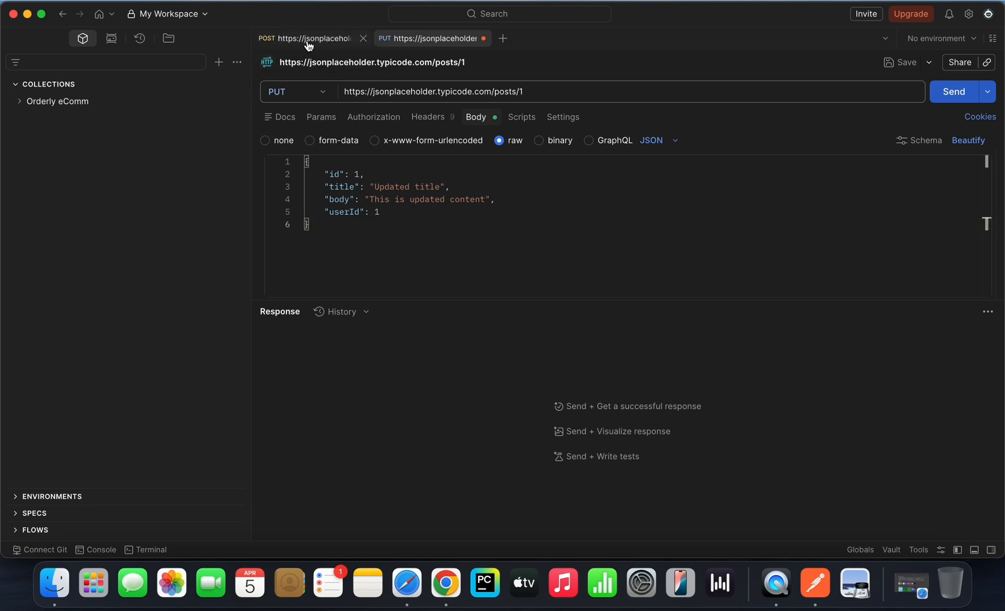
left_click(362, 218)
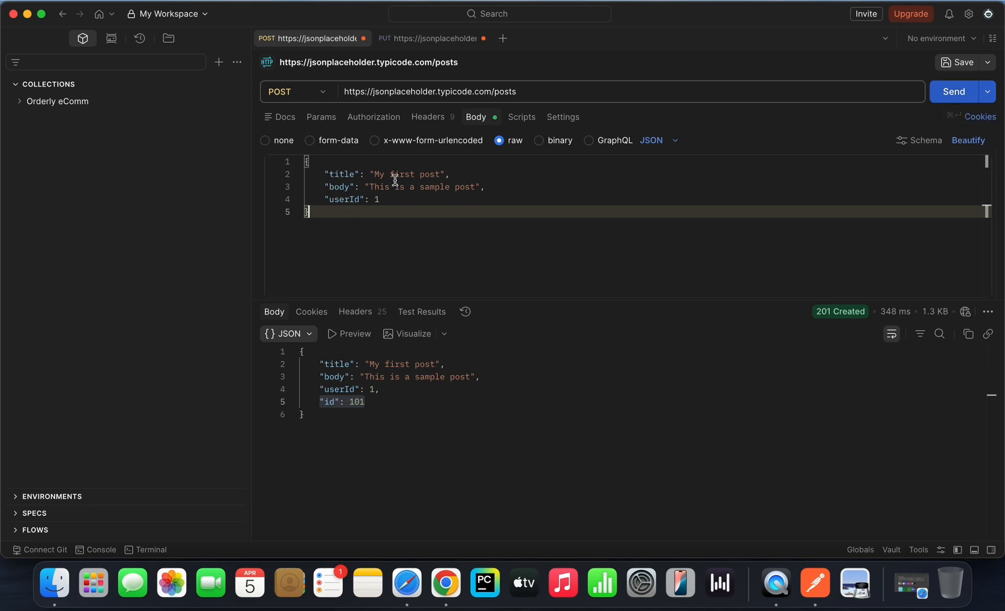
left_click(318, 402)
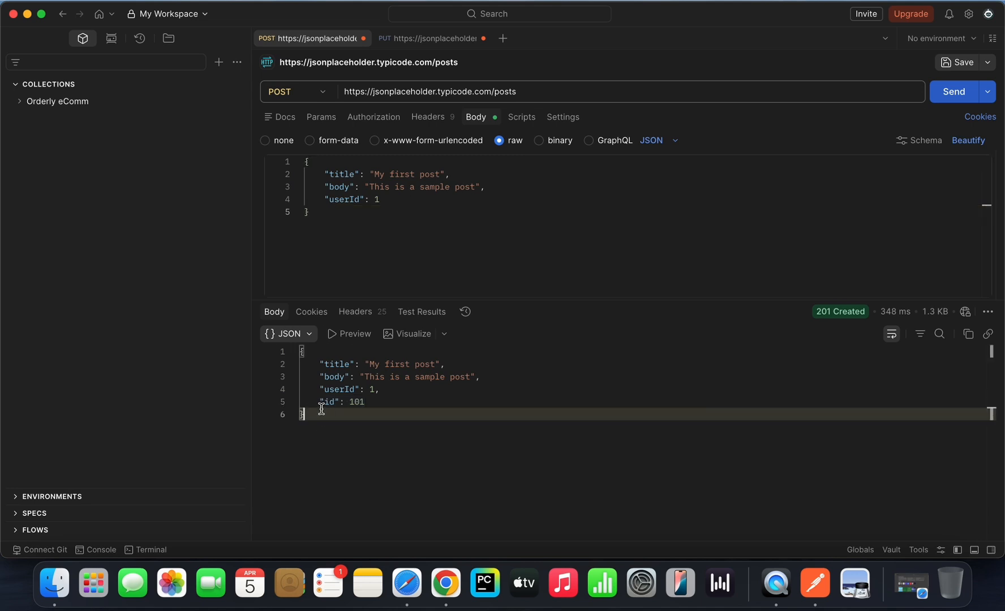
left_click_drag(318, 403, 366, 403)
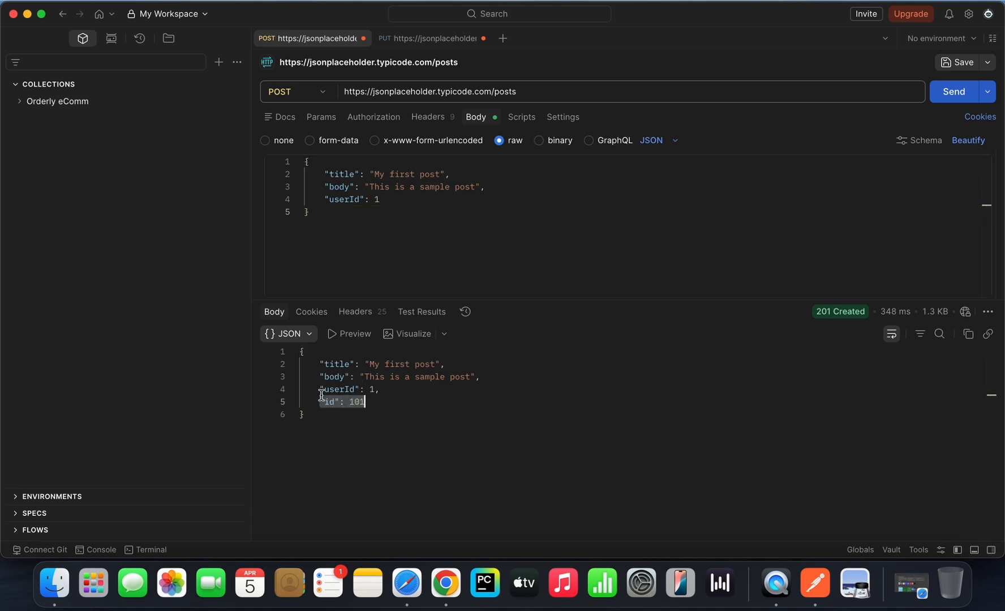
left_click_drag(375, 403, 318, 403)
Step: Return to the PUT request and examine the id field and the title, body and userId fields in its body
left_click(403, 38)
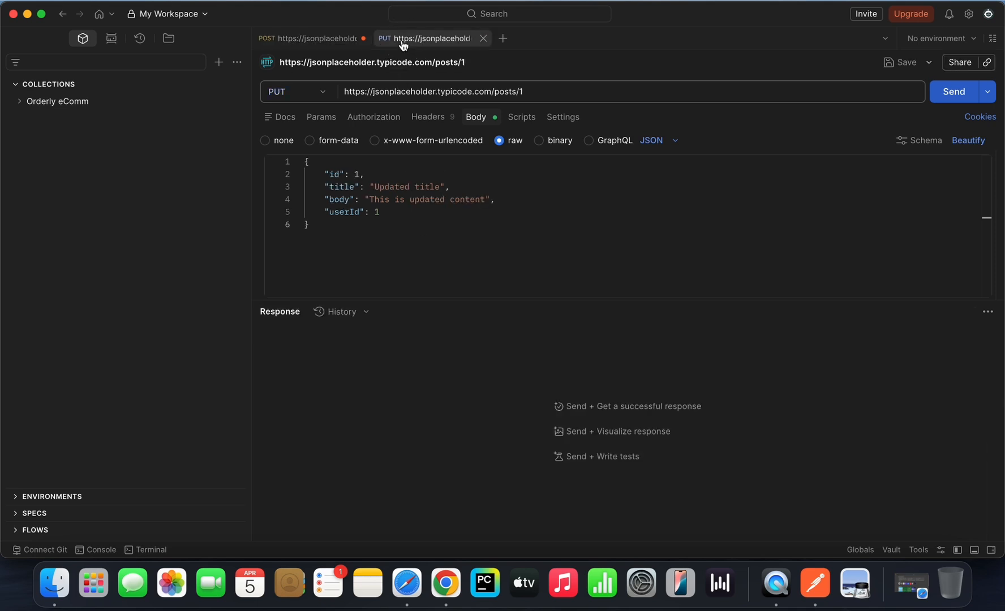
left_click_drag(324, 174, 359, 174)
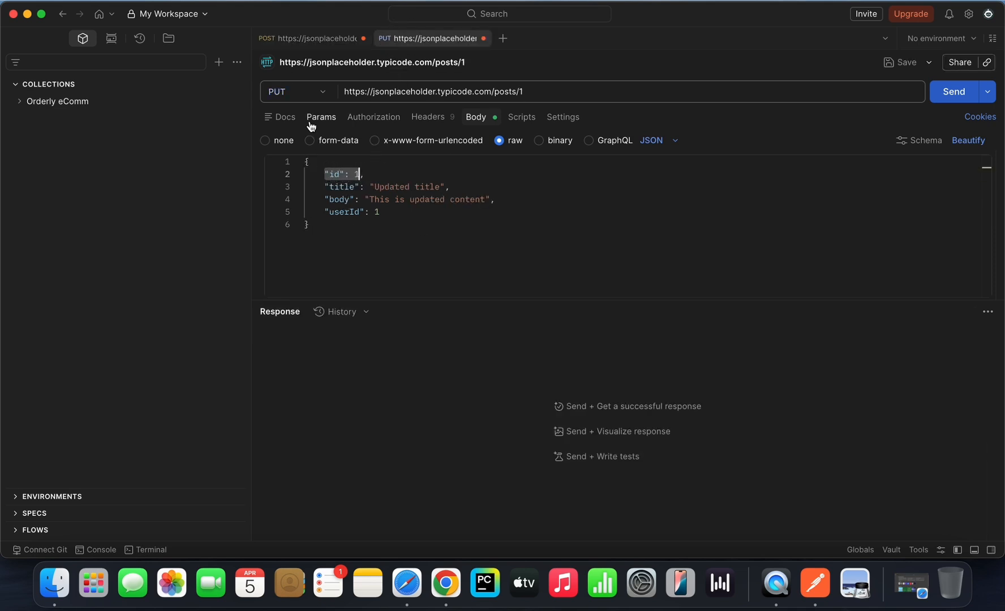
left_click(323, 187)
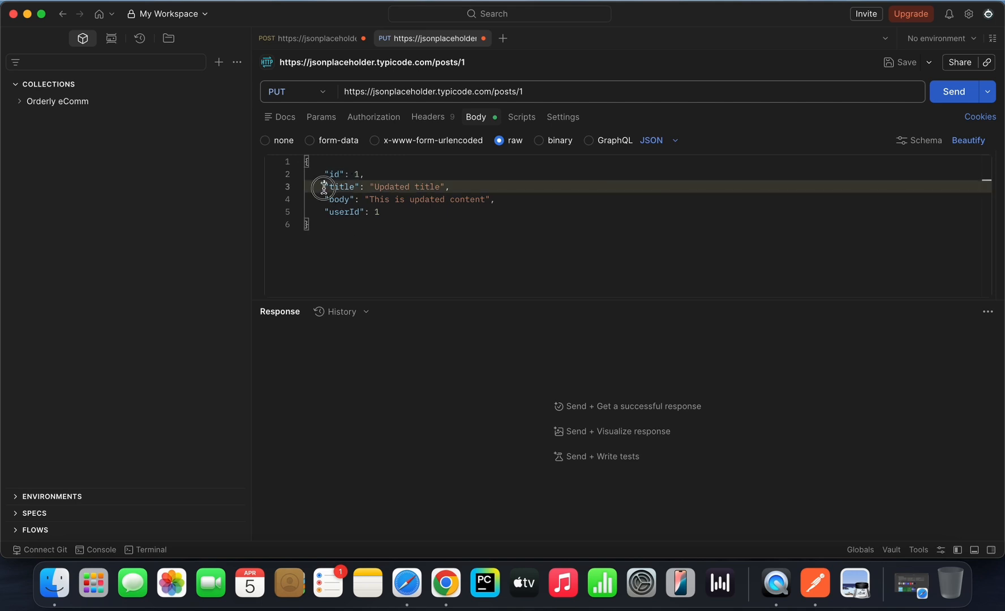
left_click_drag(322, 187, 386, 214)
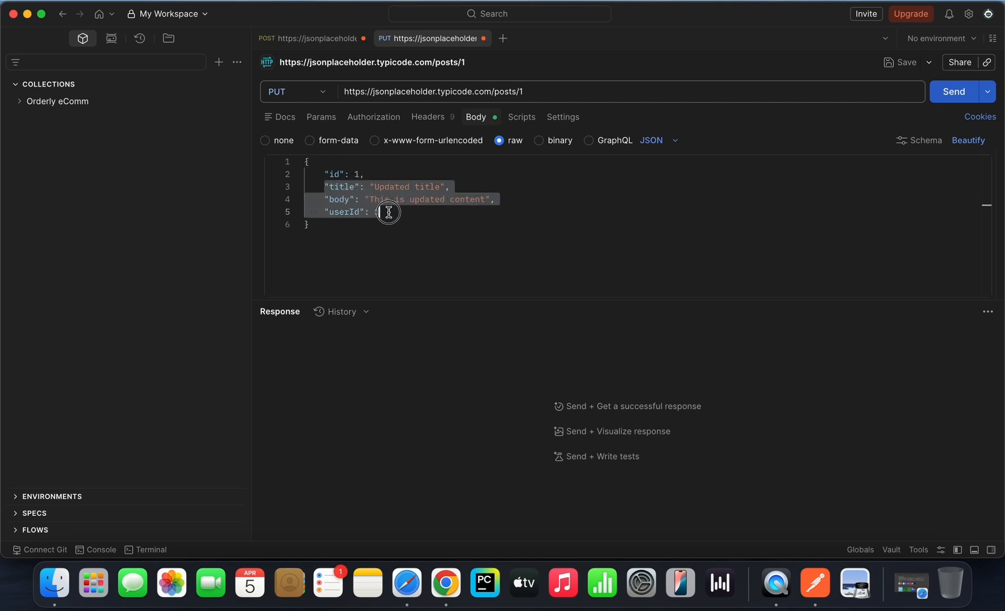
left_click(326, 174)
left_click_drag(324, 174, 373, 178)
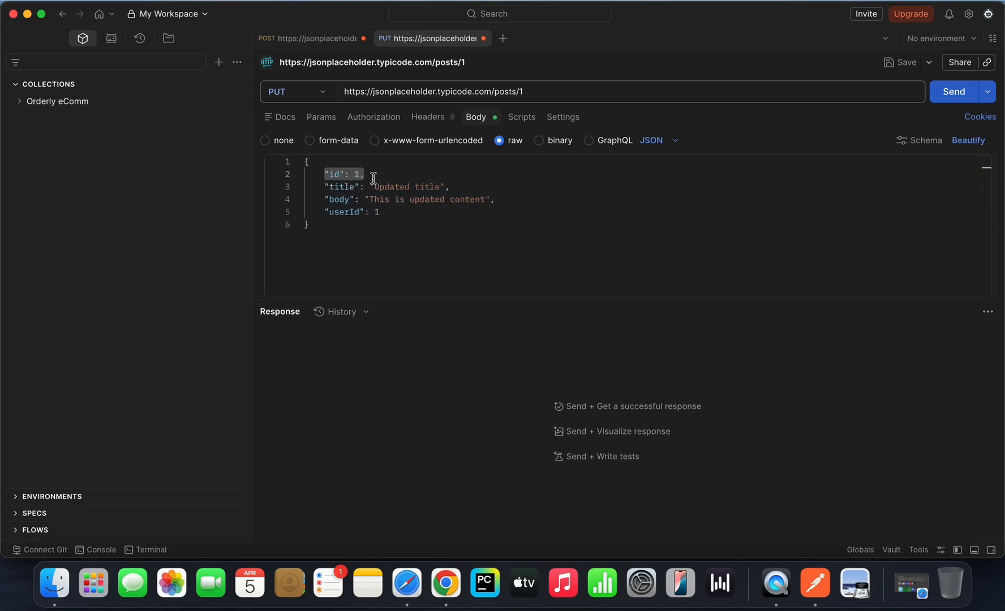
left_click(374, 211)
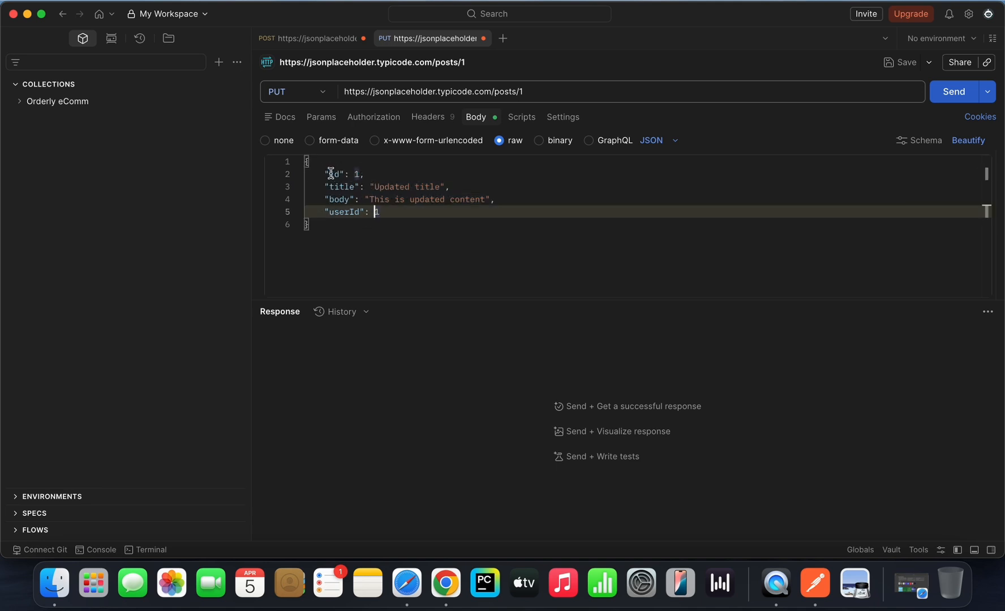
left_click_drag(325, 173, 364, 173)
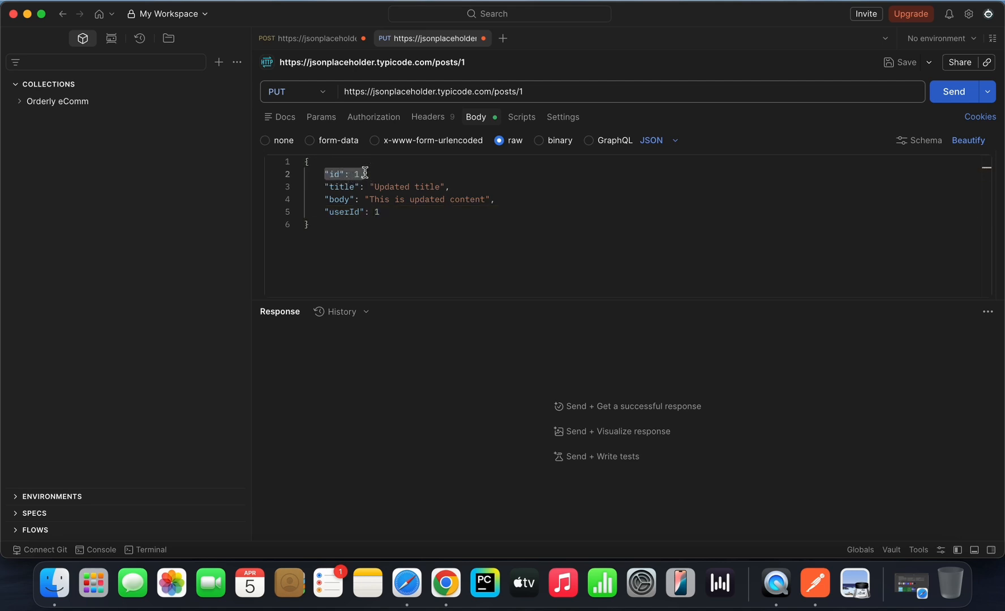
left_click(344, 223)
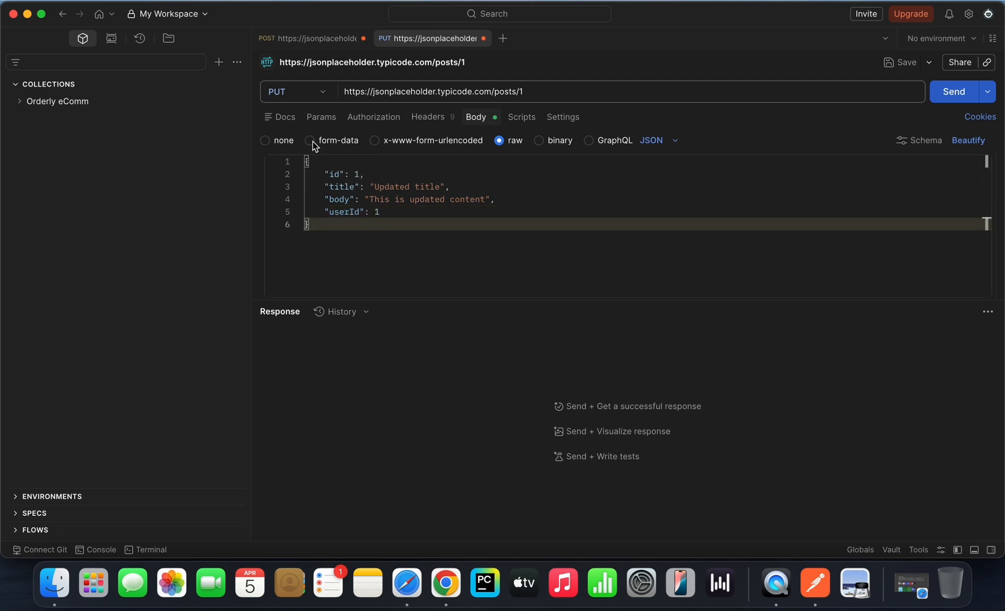
Step: Send the PUT request to posts/1 and check the title field in the response body
left_click(952, 93)
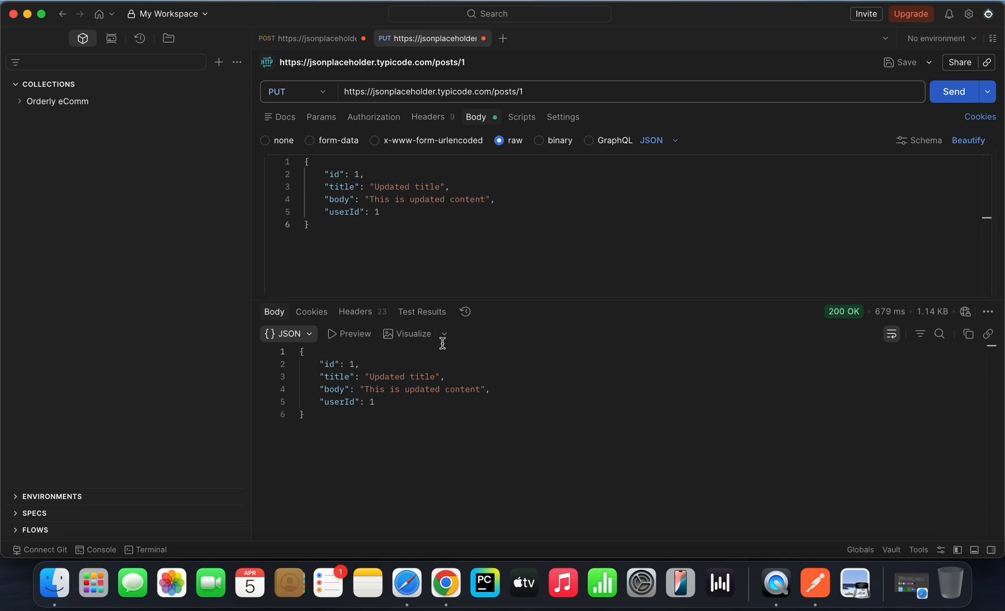
left_click(345, 426)
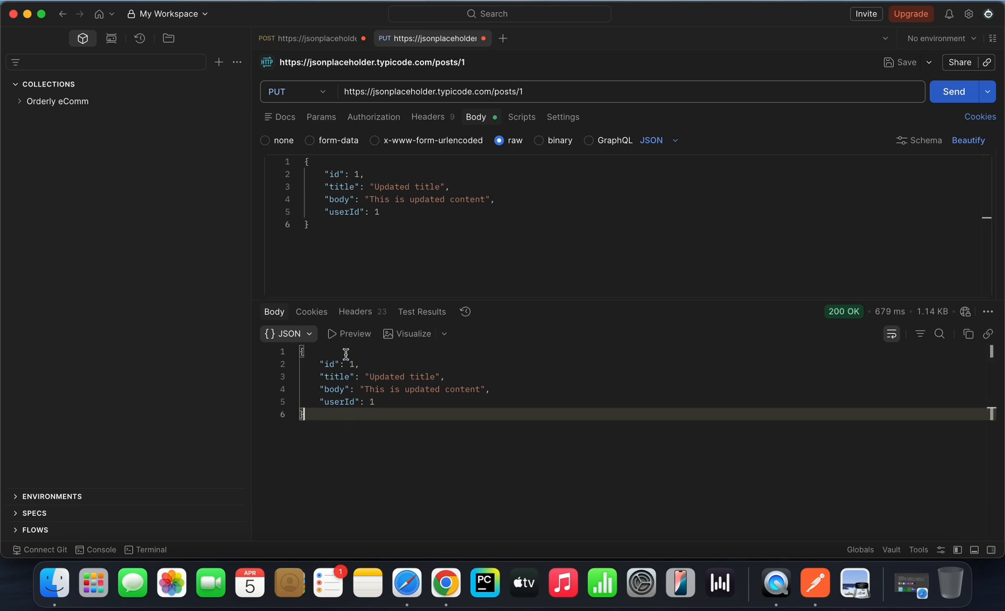
left_click_drag(327, 379, 430, 377)
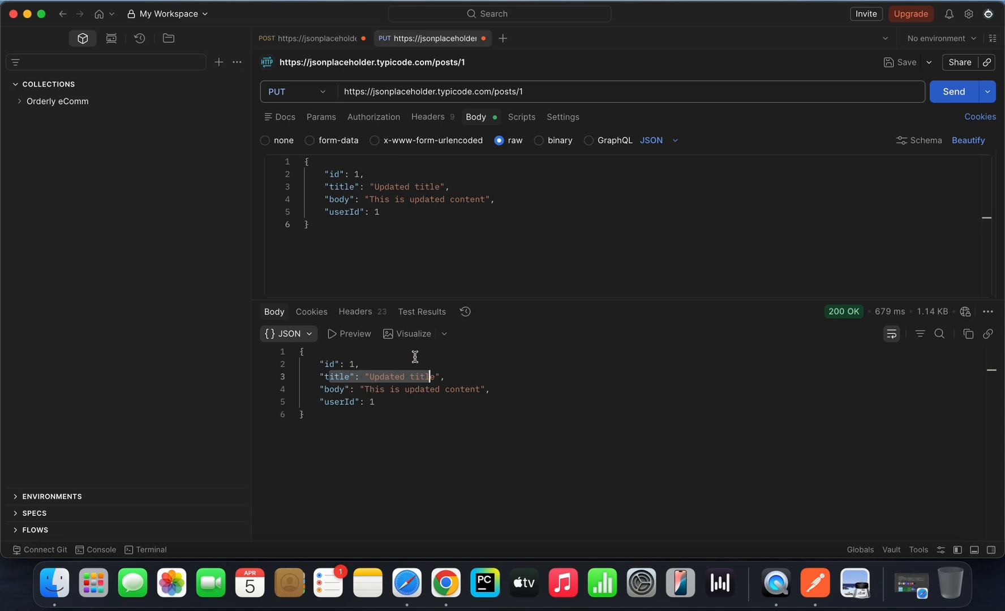
left_click(418, 424)
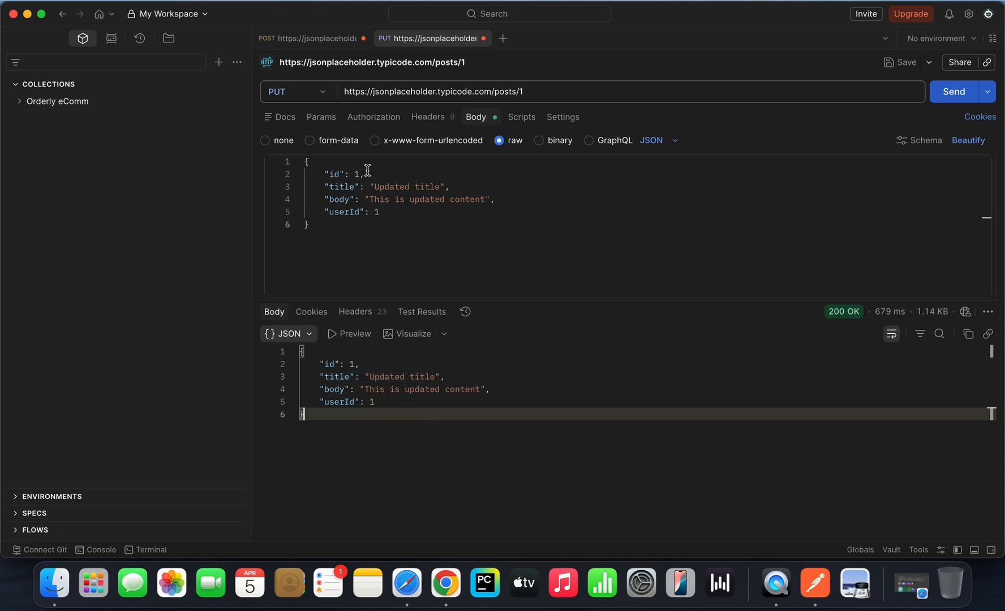
Step: Compare the PUT response's status code with the status details of the POST response
mouse_move(831, 317)
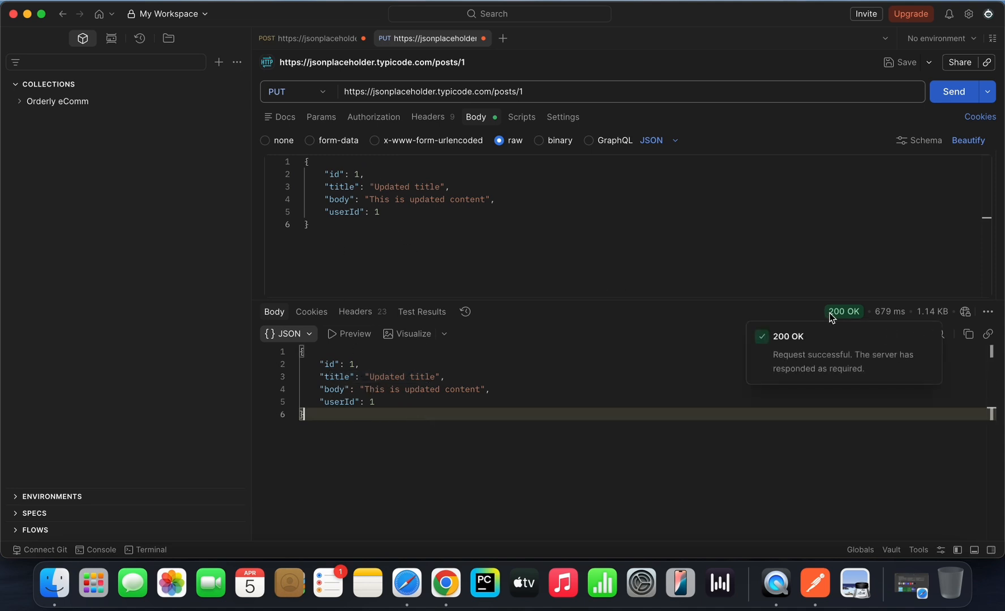
left_click(307, 43)
mouse_move(834, 316)
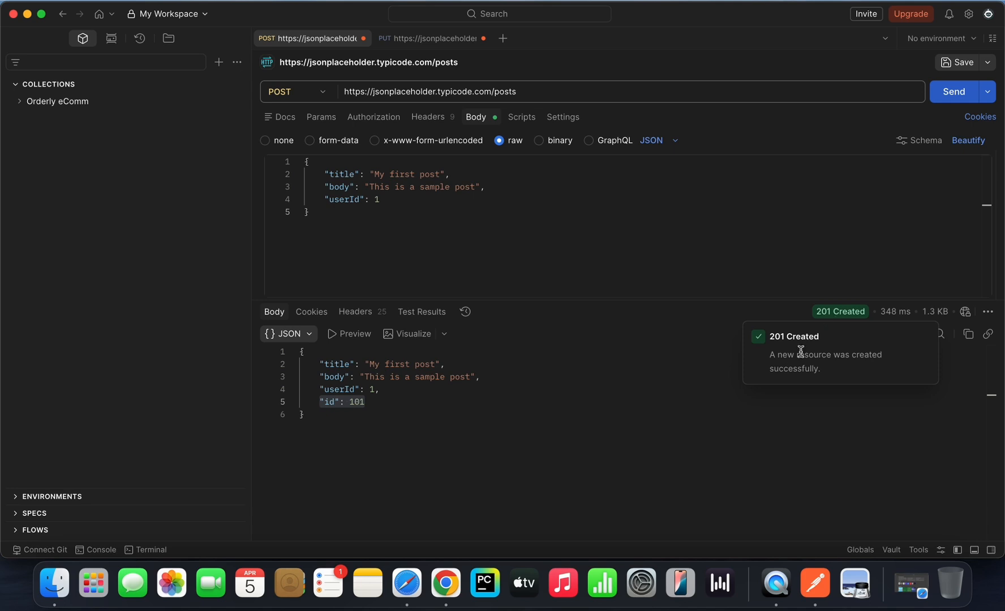
Step: Return to the PUT request and change the title value in its JSON body to "Test Put Method"
left_click(408, 40)
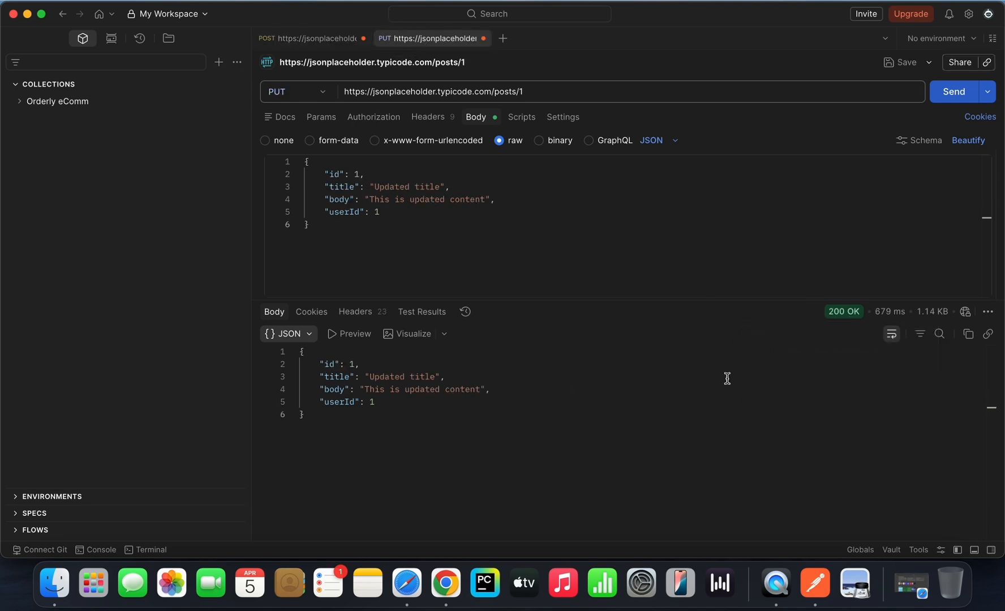
mouse_move(839, 315)
left_click(374, 240)
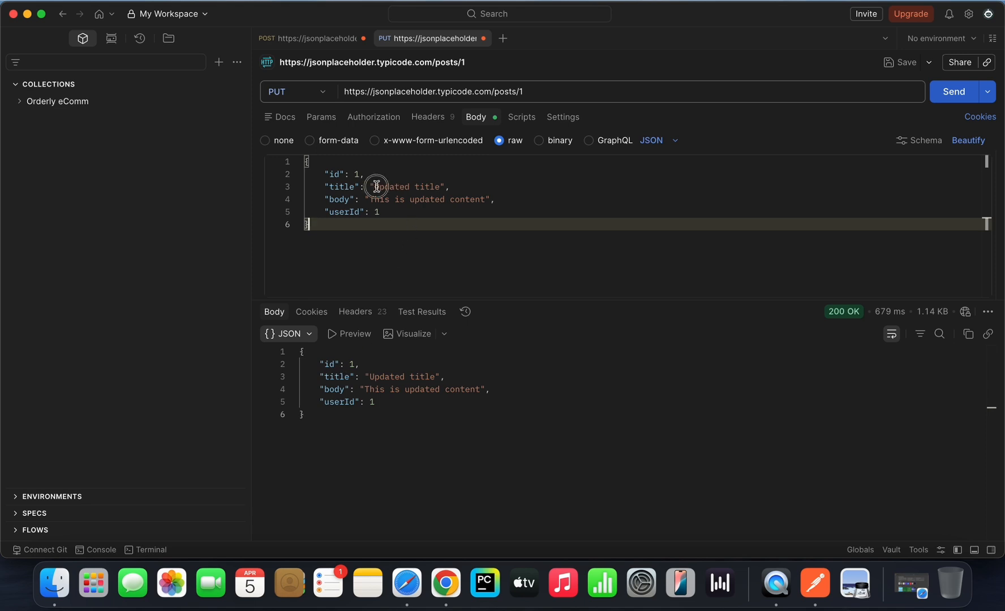
double_click(406, 187)
left_click_drag(405, 186, 440, 186)
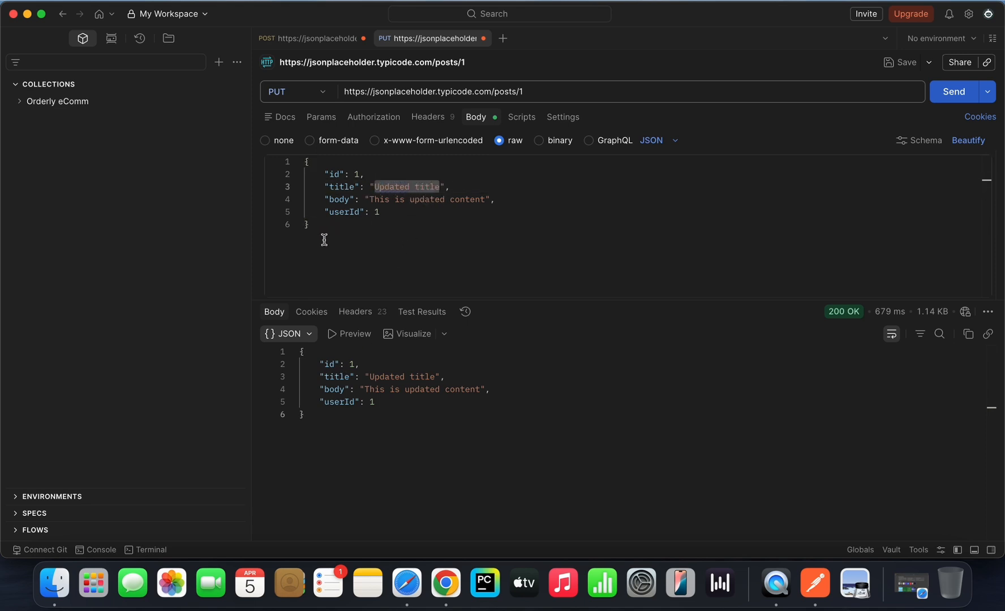
type("Test ")
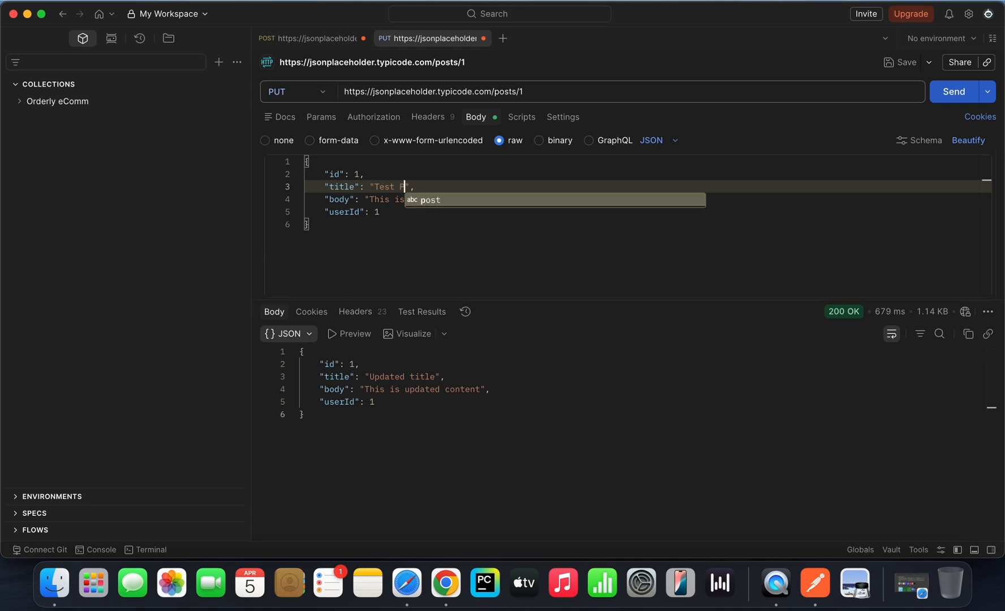
type("Put Method")
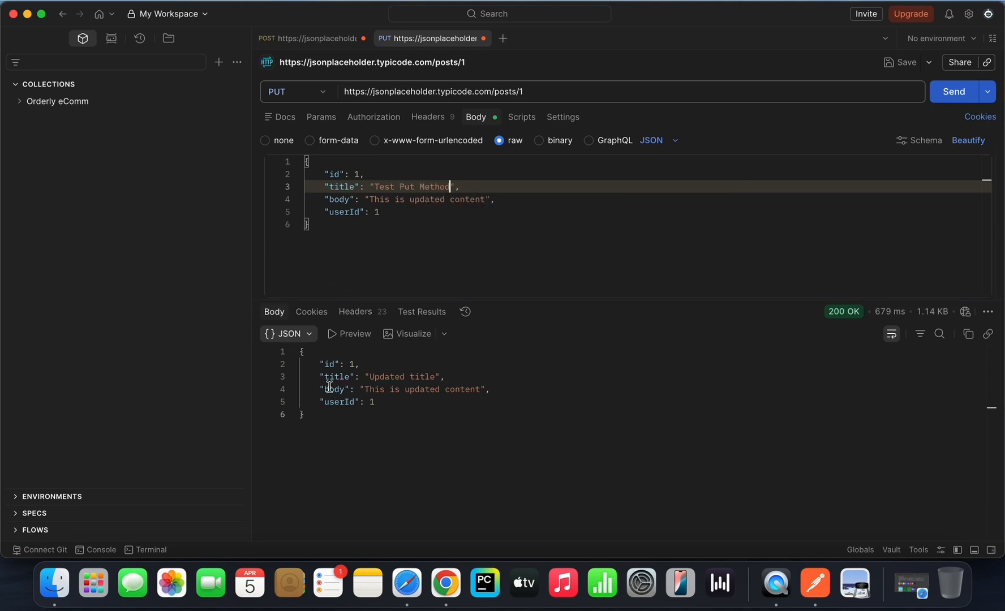
Step: Send the edited PUT request to posts/1 and check the title field in the response body
left_click_drag(324, 377, 447, 378)
left_click(946, 97)
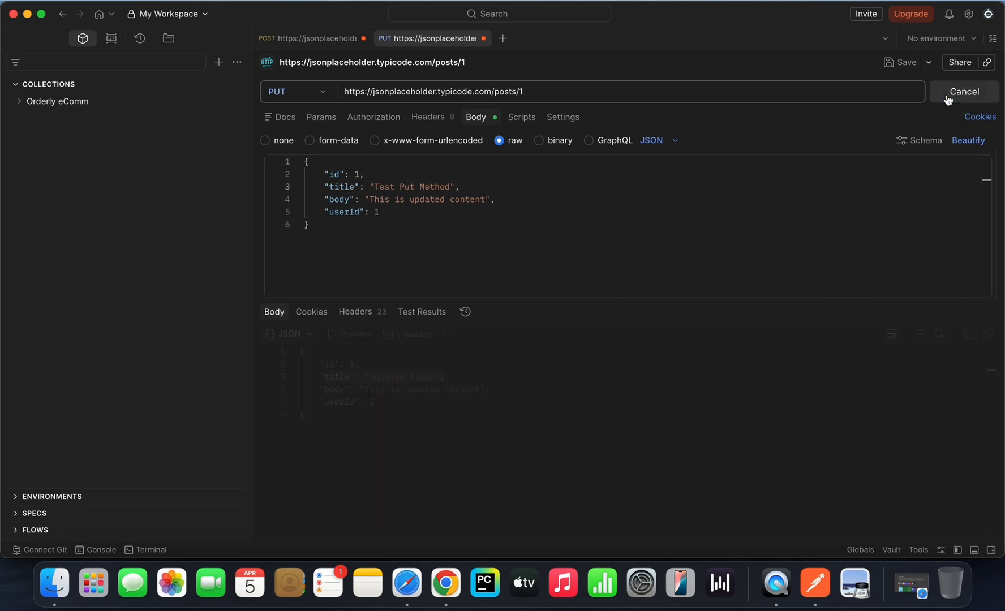
left_click_drag(370, 377, 424, 377)
left_click(479, 397)
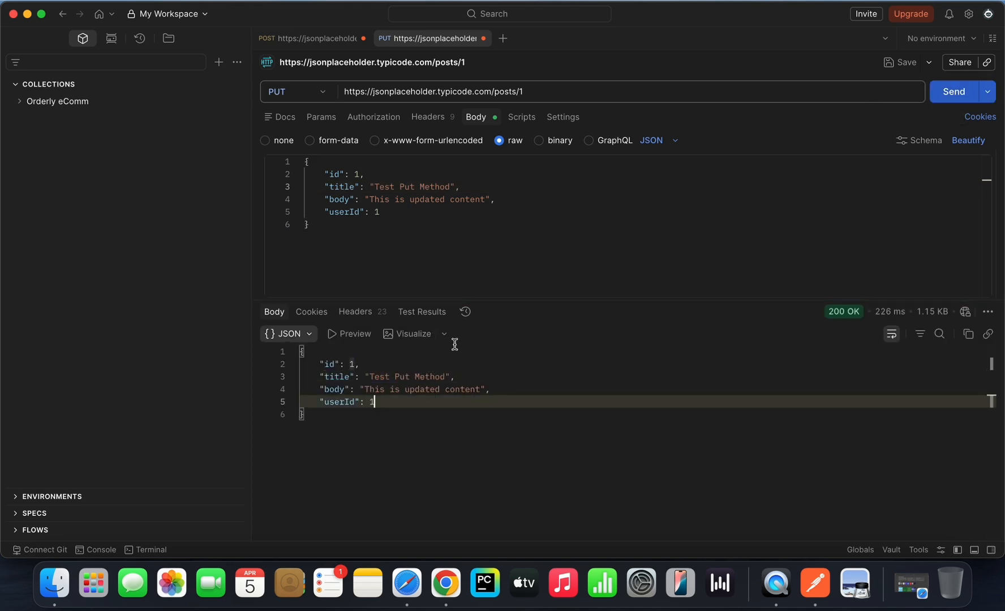
Step: Examine the body value, the id field and the full set of fields in the PUT request's JSON body
left_click(366, 200)
left_click_drag(365, 200, 495, 199)
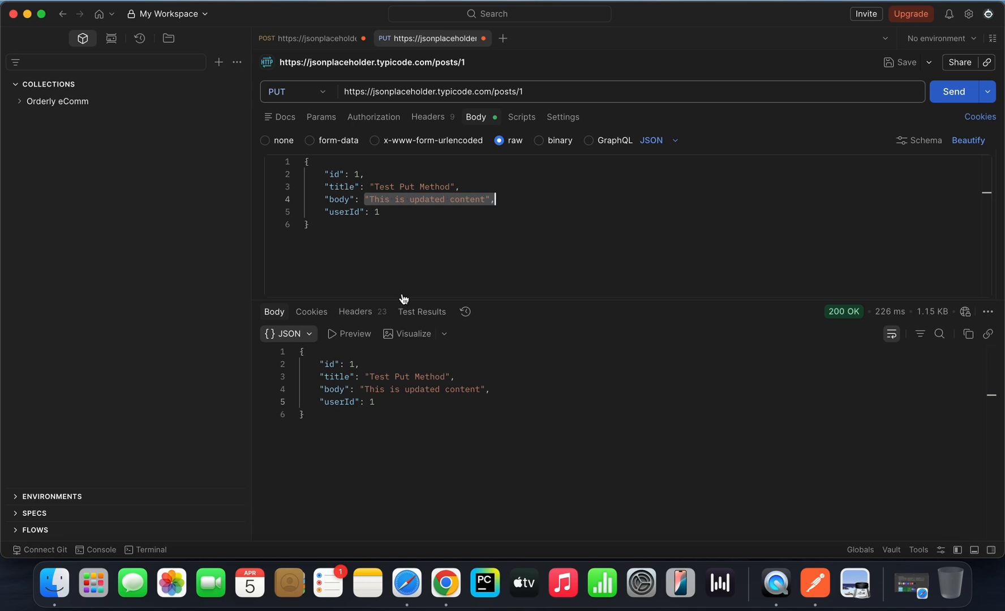
left_click(442, 240)
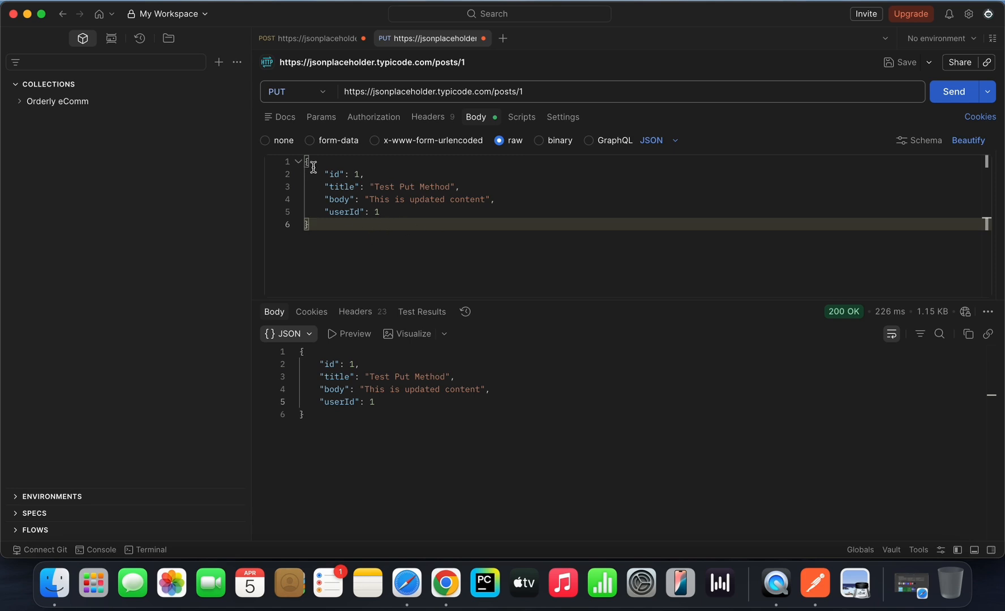
left_click_drag(314, 167, 334, 257)
left_click(335, 258)
left_click_drag(325, 174, 365, 174)
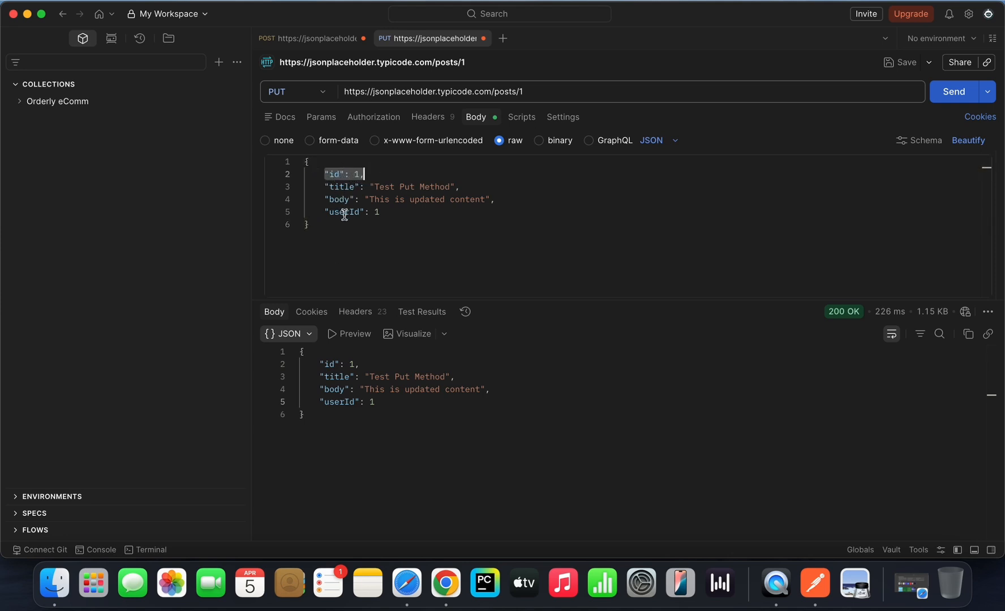
left_click(343, 224)
left_click(322, 174)
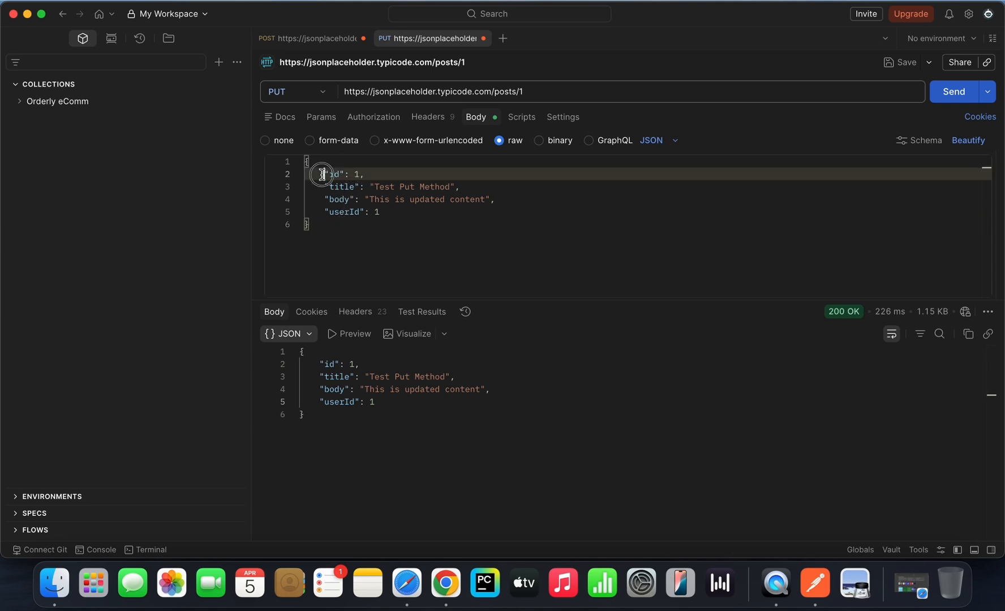
left_click_drag(322, 174, 390, 218)
left_click(383, 219)
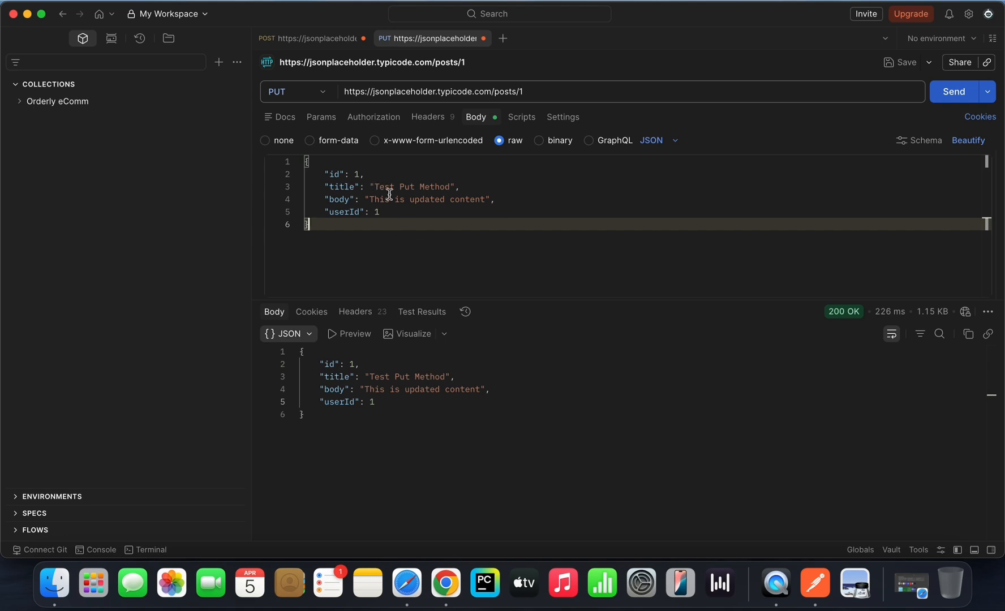
Step: Compare the title value in the PUT request body with the title returned in the response
left_click_drag(373, 187, 450, 187)
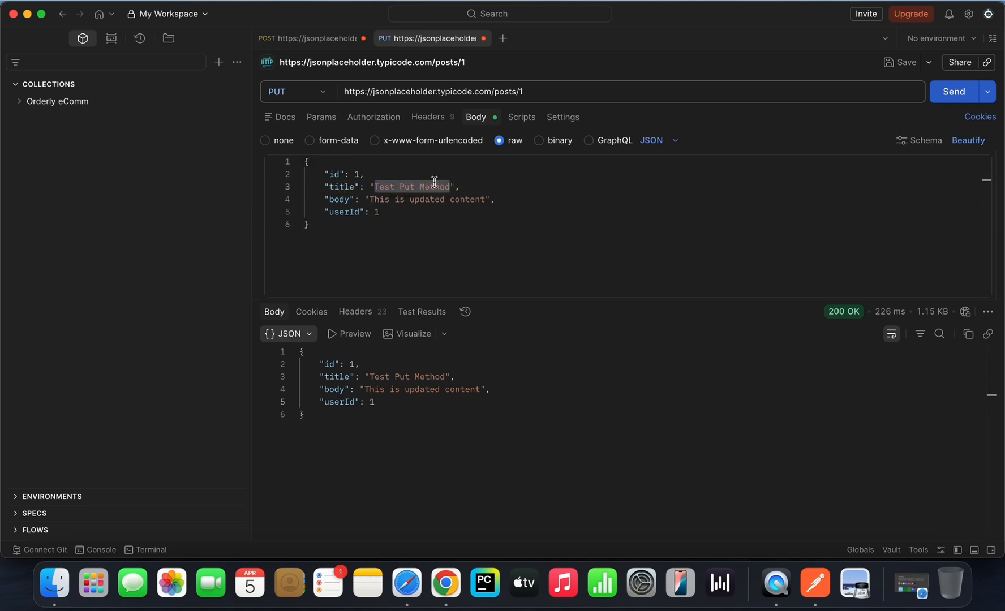
left_click_drag(370, 376, 434, 376)
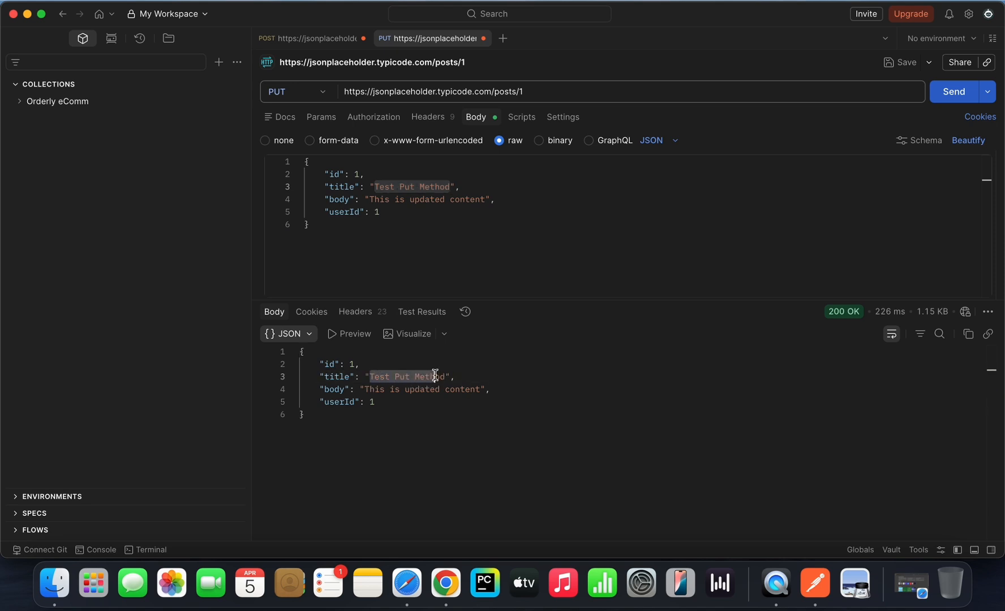
left_click(413, 229)
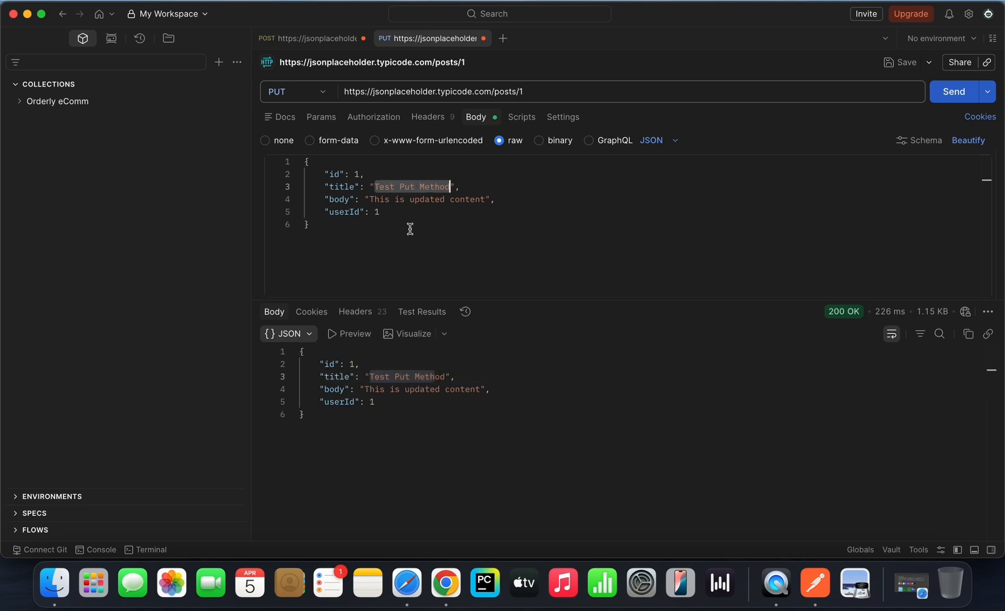